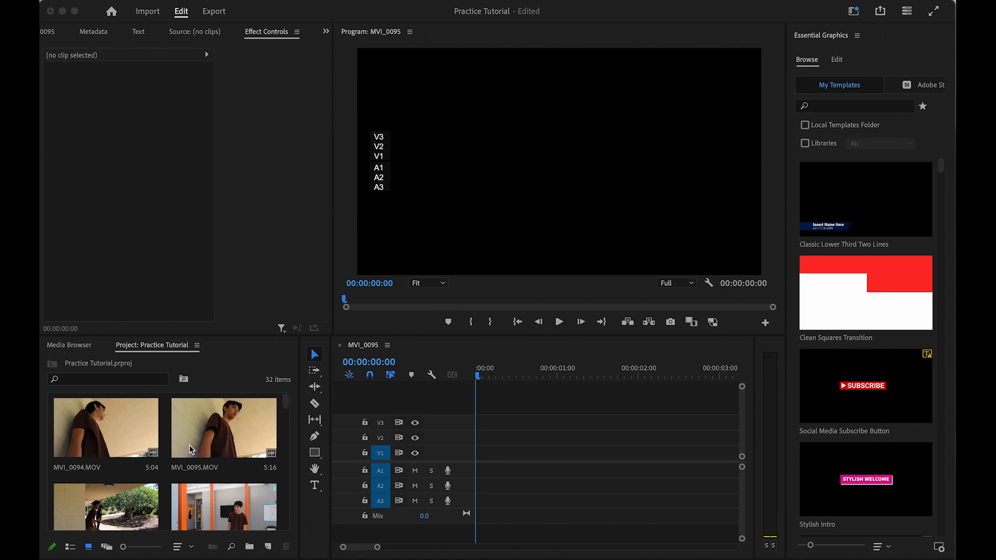
- Place the MVI_9939.MP4 clip at the start of video track V2 and make that track taller
{"action": "scroll", "coordinate": [242, 455], "scroll_direction": "down", "scroll_amount": 5}
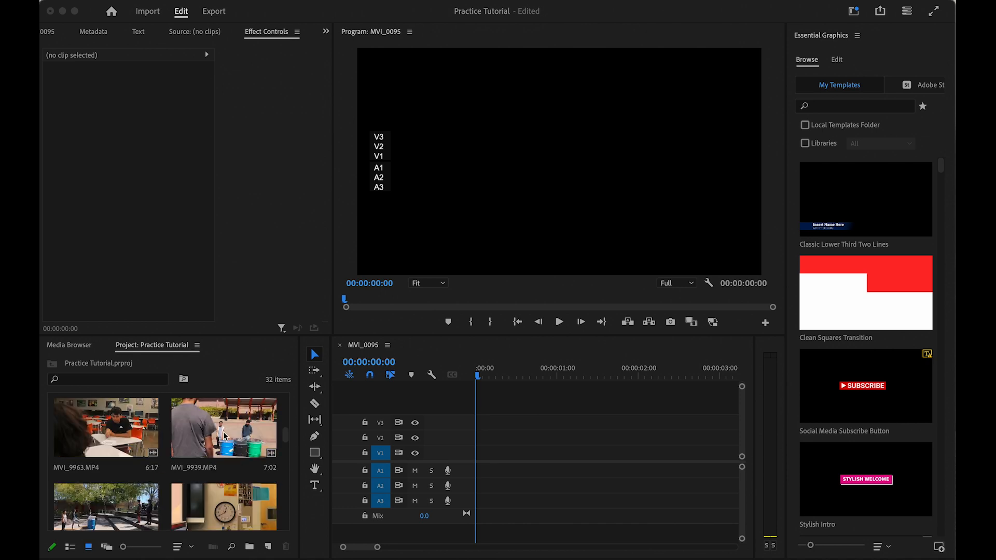
{"action": "left_click", "coordinate": [224, 436]}
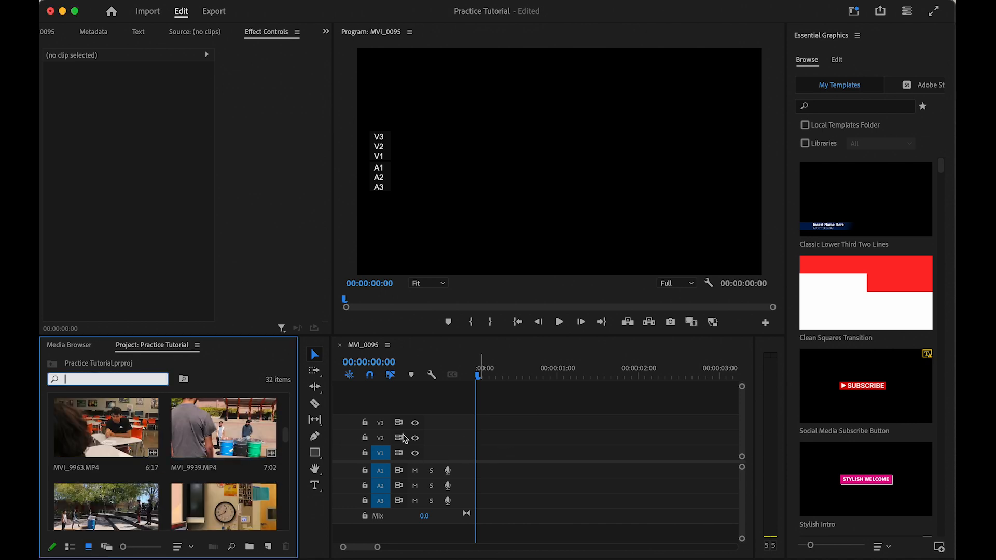
{"action": "left_click_drag", "start_coordinate": [224, 428], "coordinate": [477, 441]}
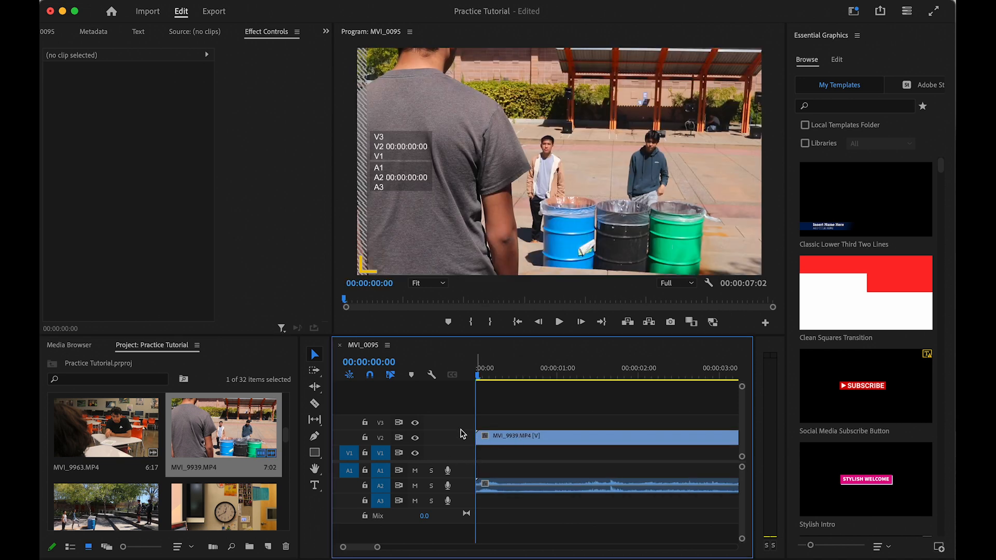
{"action": "left_click_drag", "start_coordinate": [462, 431], "coordinate": [462, 419]}
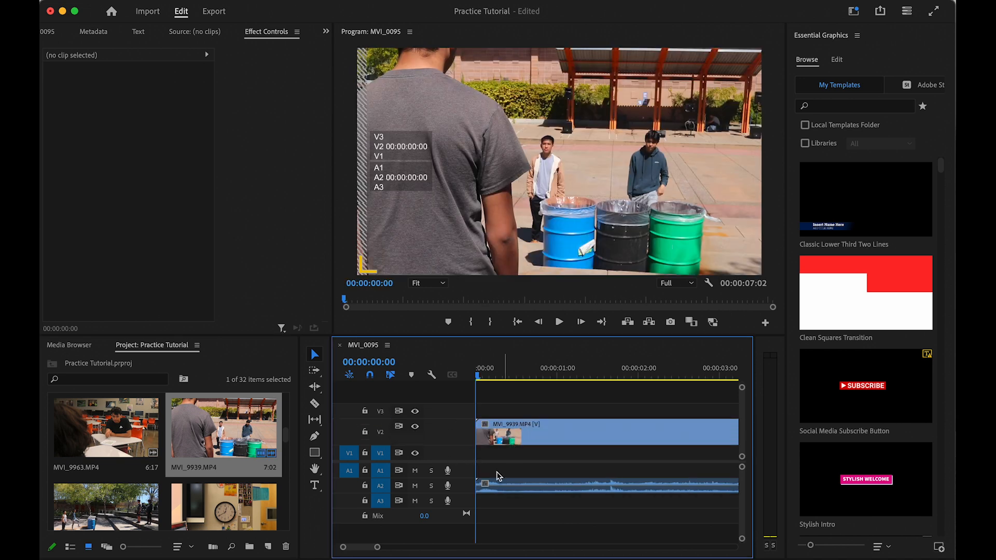
{"action": "left_click_drag", "start_coordinate": [466, 479], "coordinate": [466, 465]}
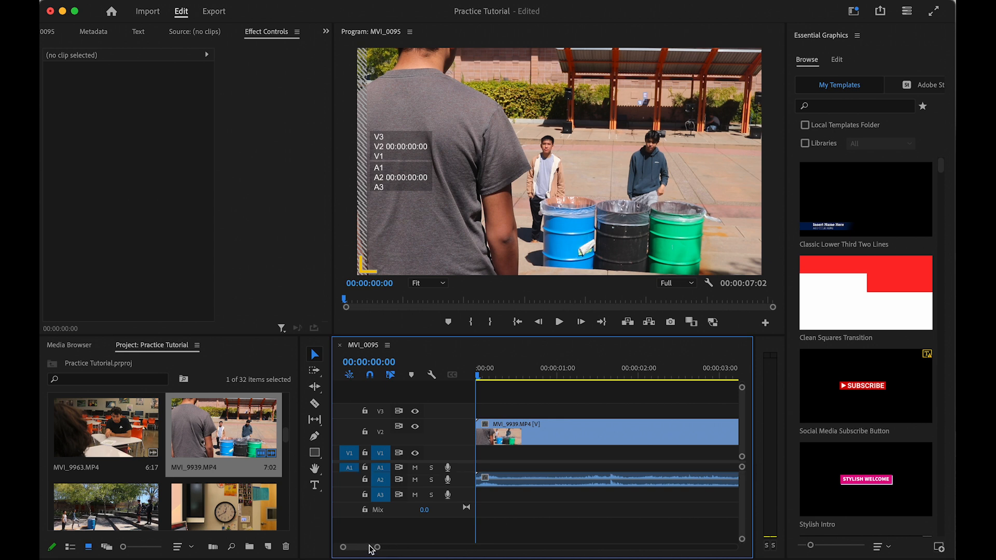
- Trim the end of the MVI_9939.MP4 clip so that it lasts 7:00
{"action": "left_click_drag", "start_coordinate": [379, 549], "coordinate": [408, 547]}
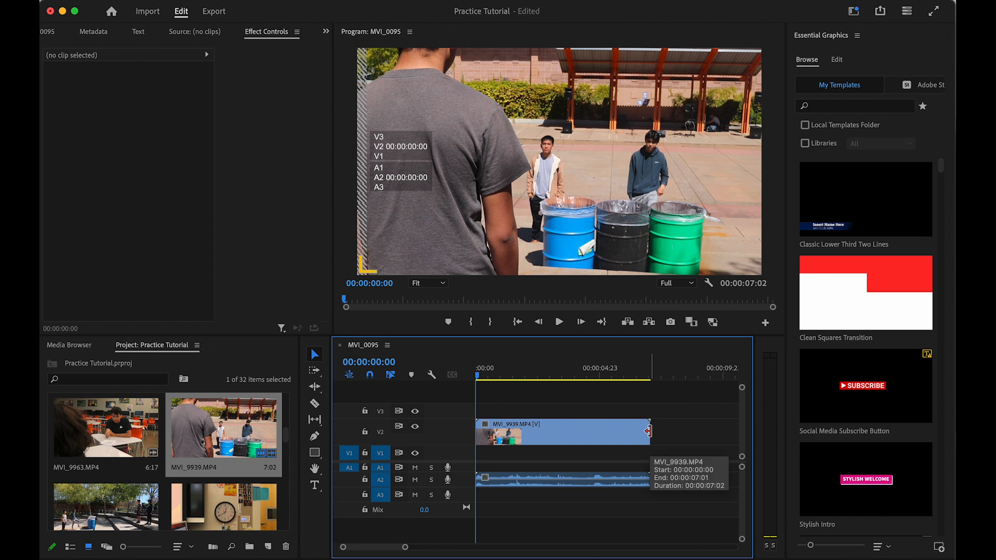
{"action": "left_click", "coordinate": [648, 430]}
{"action": "mouse_move", "coordinate": [647, 430]}
{"action": "left_mouse_down"}
{"action": "mouse_move", "coordinate": [581, 438]}
{"action": "mouse_move", "coordinate": [648, 437]}
{"action": "left_mouse_up"}
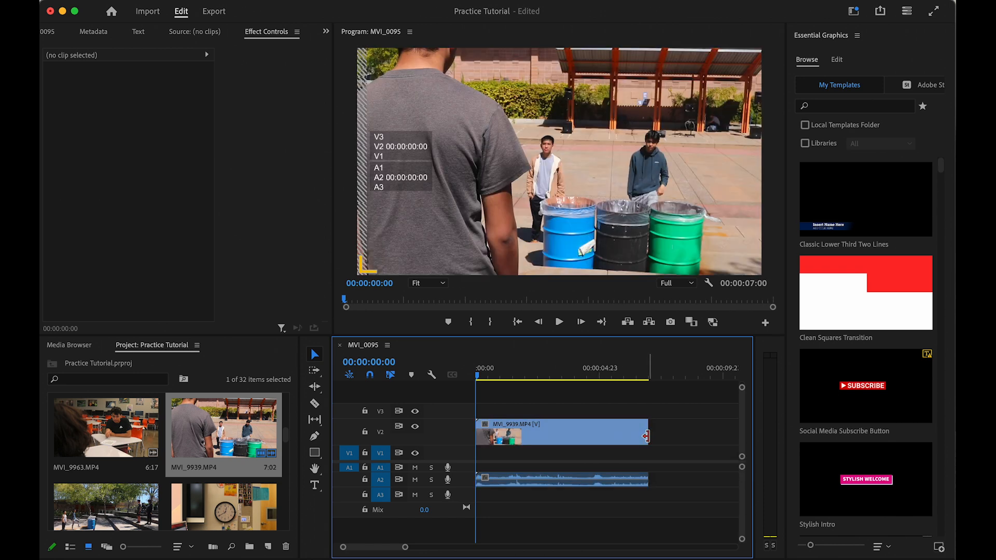
{"action": "mouse_move", "coordinate": [480, 431]}
{"action": "left_mouse_down"}
{"action": "mouse_move", "coordinate": [547, 426]}
{"action": "mouse_move", "coordinate": [476, 426]}
{"action": "left_mouse_up"}
- Cut the MVI_9939.MP4 clip with the Razor at about 00:00:02:21 and delete the part after the cut
{"action": "left_click", "coordinate": [320, 407]}
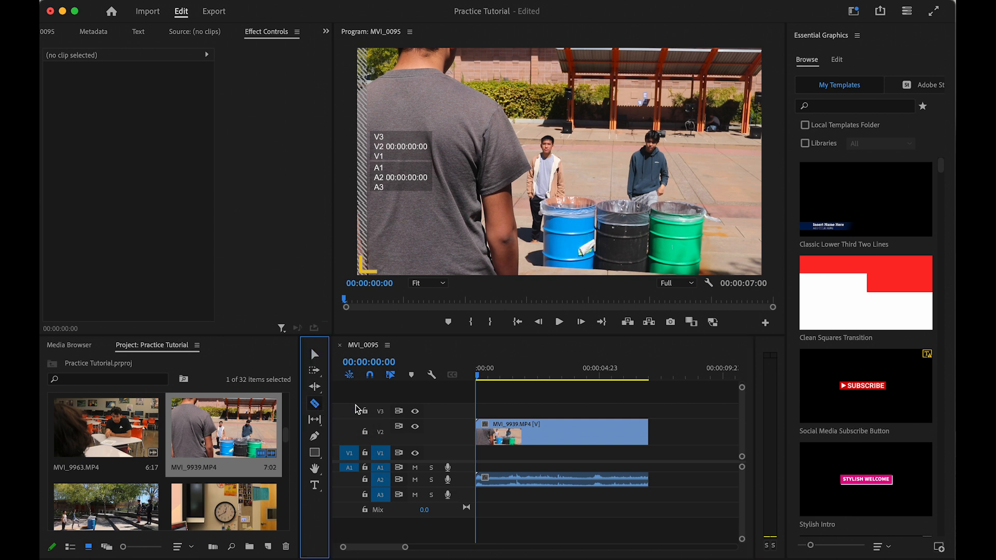
{"action": "left_click", "coordinate": [481, 384]}
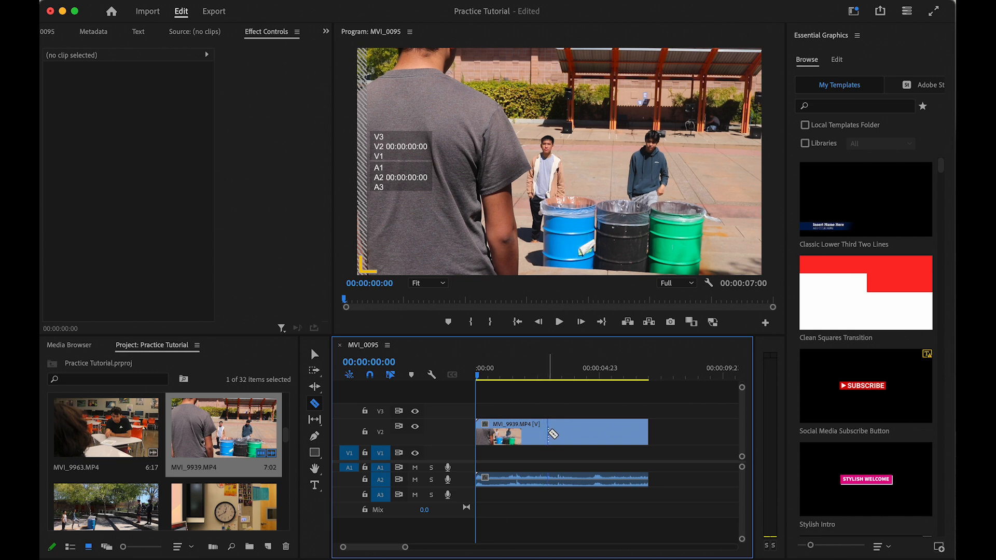
{"action": "left_click", "coordinate": [547, 434]}
{"action": "left_click", "coordinate": [314, 355]}
{"action": "left_click_drag", "start_coordinate": [621, 437], "coordinate": [649, 438]}
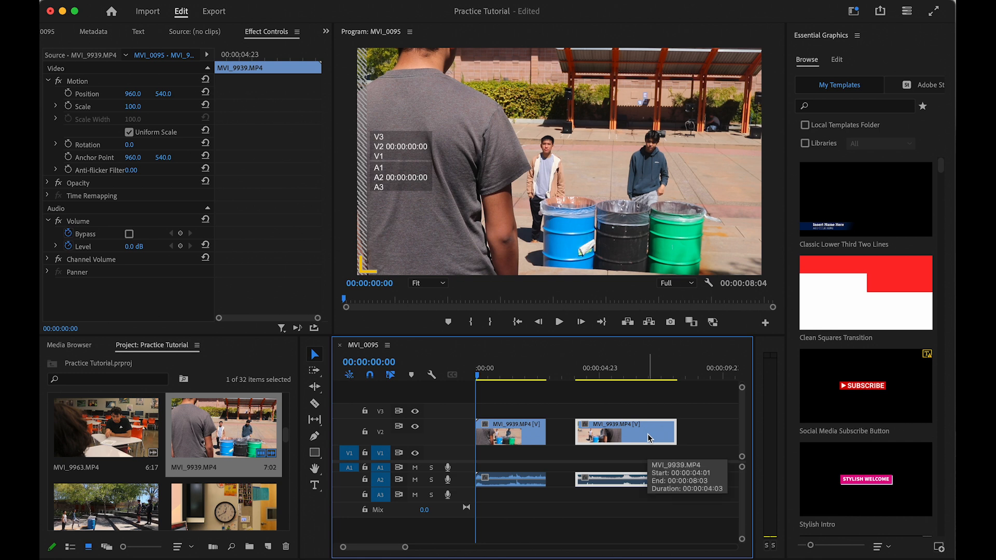
{"action": "key", "text": "Delete"}
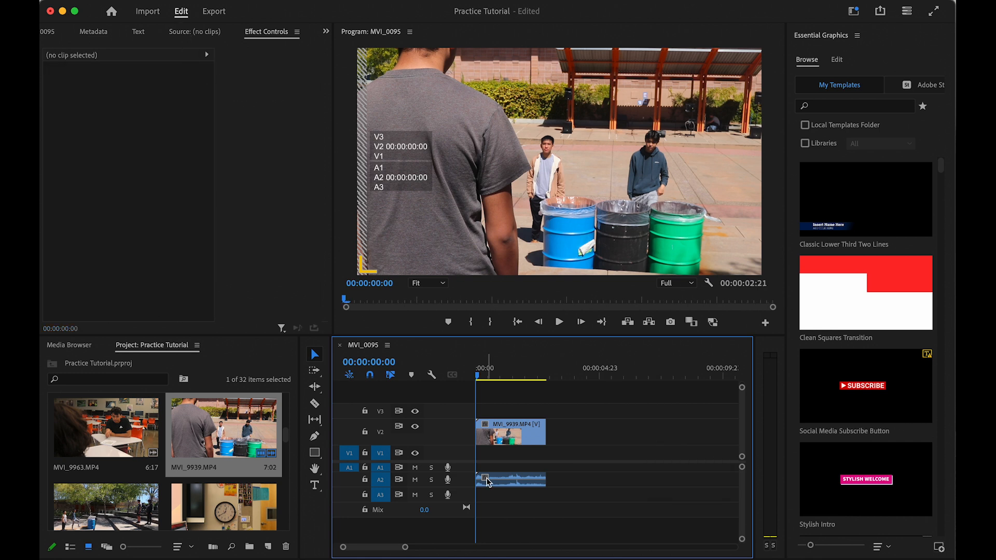
- Place the MVI_9963.MP4 clip on V2 directly after the MVI_9939.MP4 clip
{"action": "left_click_drag", "start_coordinate": [515, 372], "coordinate": [478, 382]}
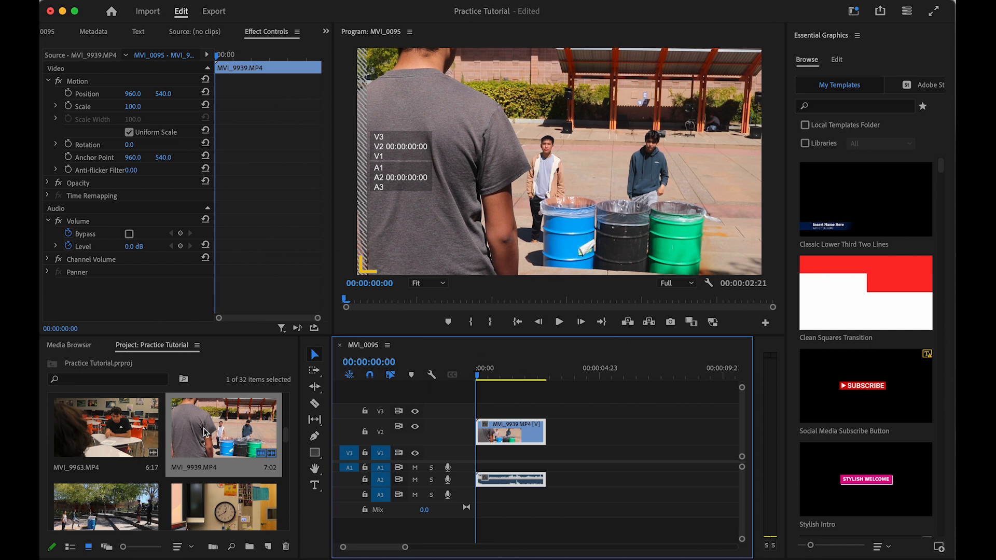
{"action": "left_click", "coordinate": [131, 424]}
{"action": "left_click_drag", "start_coordinate": [132, 423], "coordinate": [554, 432]}
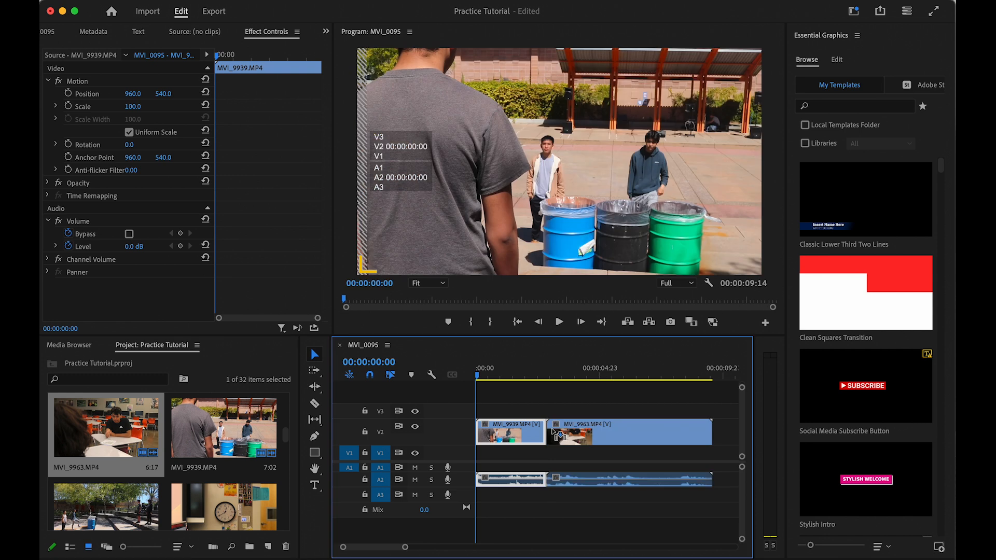
- Move the playhead to 00:00:02:09 and switch to the Effects workspace
{"action": "mouse_move", "coordinate": [527, 377]}
{"action": "left_mouse_down"}
{"action": "mouse_move", "coordinate": [511, 374]}
{"action": "mouse_move", "coordinate": [567, 374]}
{"action": "mouse_move", "coordinate": [537, 374]}
{"action": "left_mouse_up"}
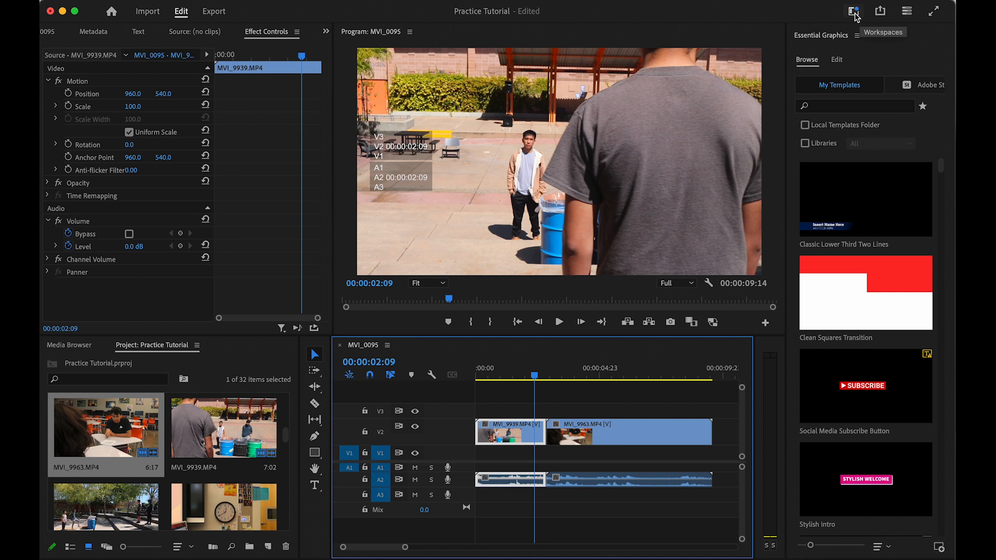
{"action": "left_click", "coordinate": [854, 12]}
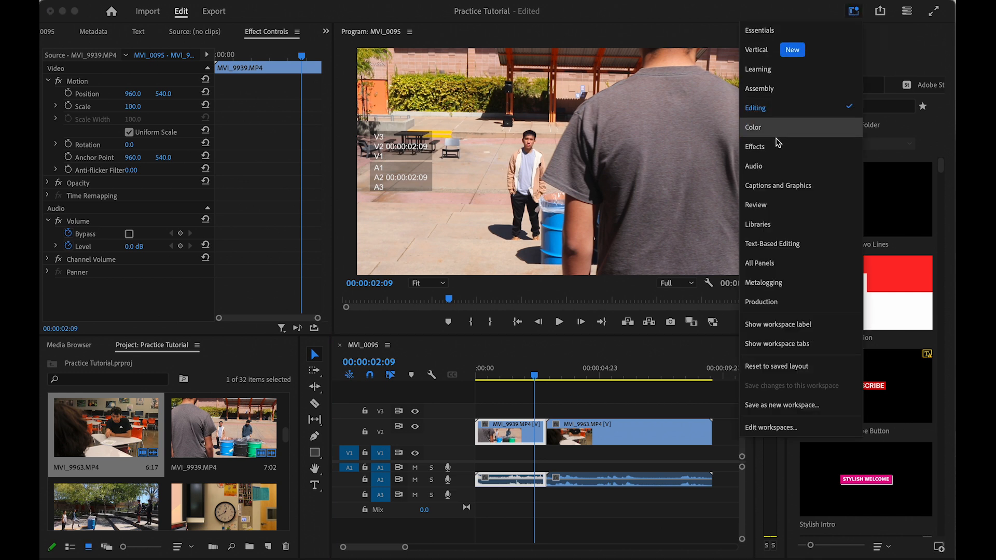
{"action": "left_click", "coordinate": [778, 149]}
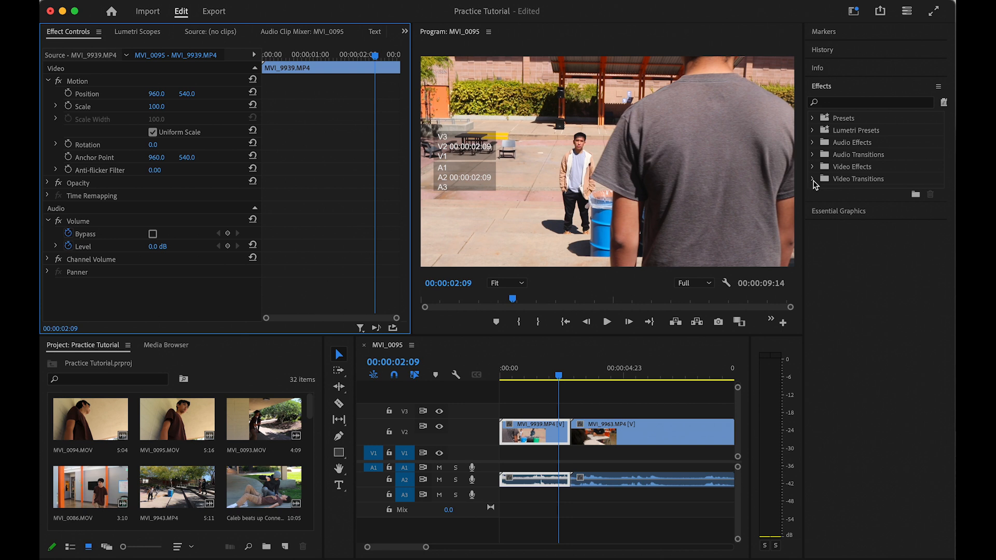
- Apply the Page Peel video transition at the cut between the two clips and play it back
{"action": "left_click", "coordinate": [812, 180]}
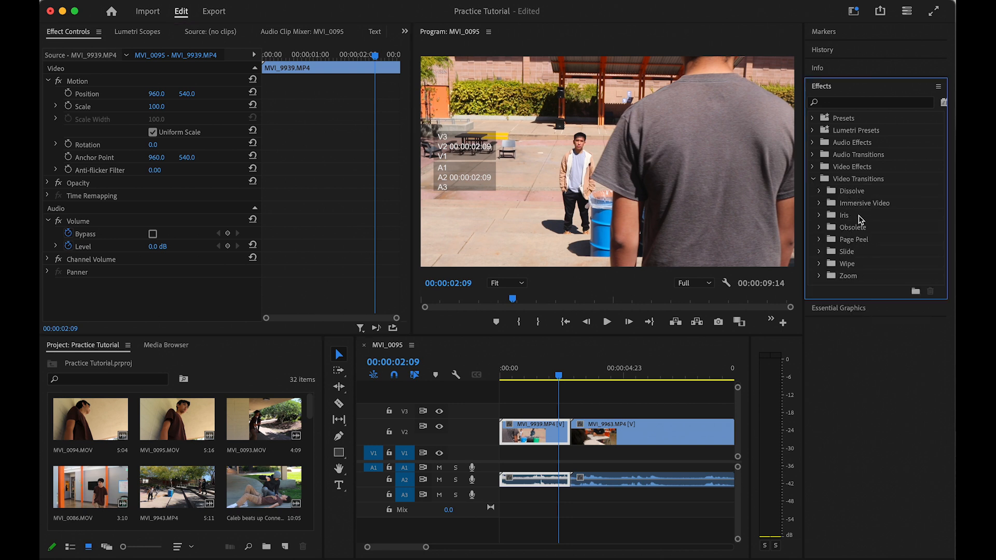
{"action": "left_click", "coordinate": [819, 241]}
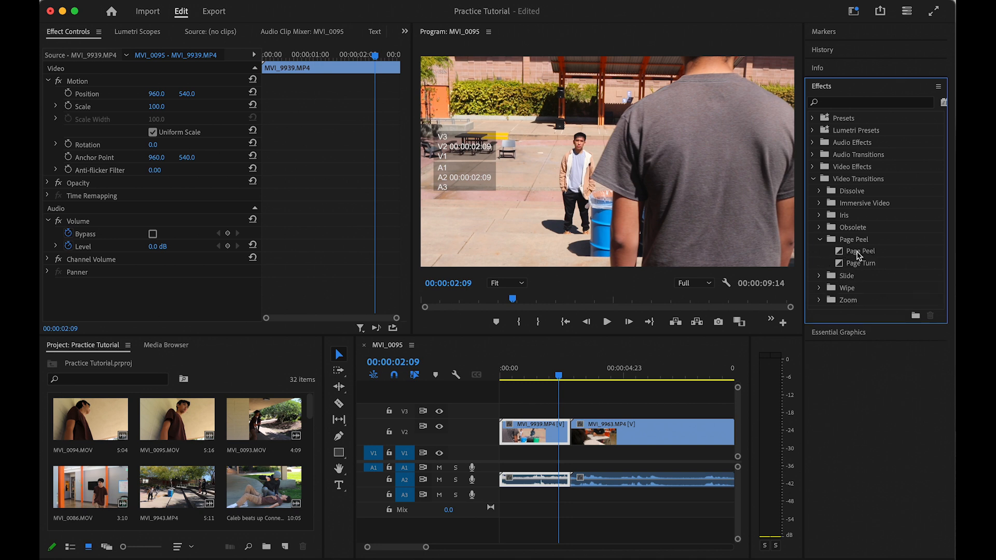
{"action": "left_click", "coordinate": [862, 252]}
{"action": "left_click_drag", "start_coordinate": [863, 254], "coordinate": [568, 437]}
{"action": "left_click", "coordinate": [558, 375]}
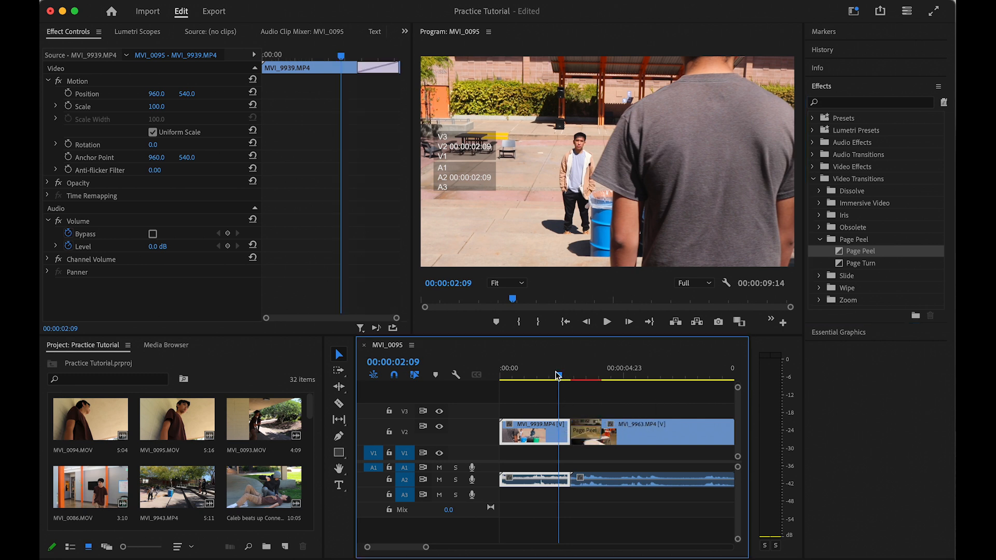
{"action": "key", "text": "space"}
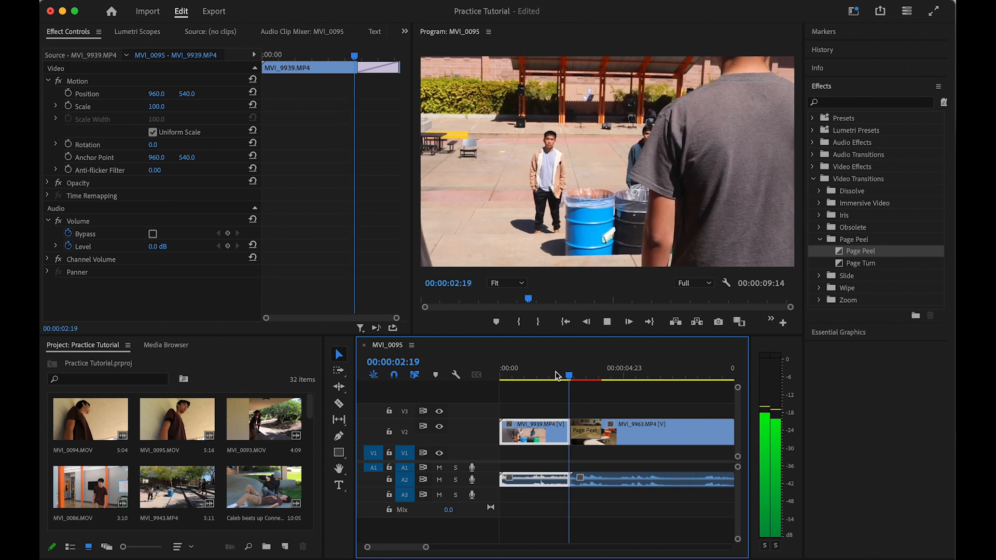
{"action": "key", "text": "space"}
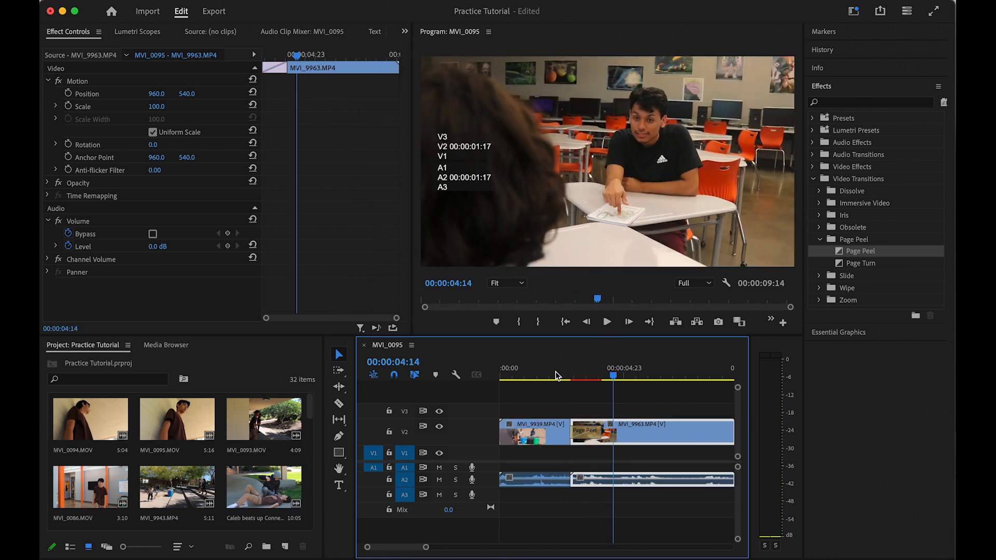
- Delete the Page Peel transition and move the playhead back to 00:00:03:10
{"action": "left_click", "coordinate": [587, 437]}
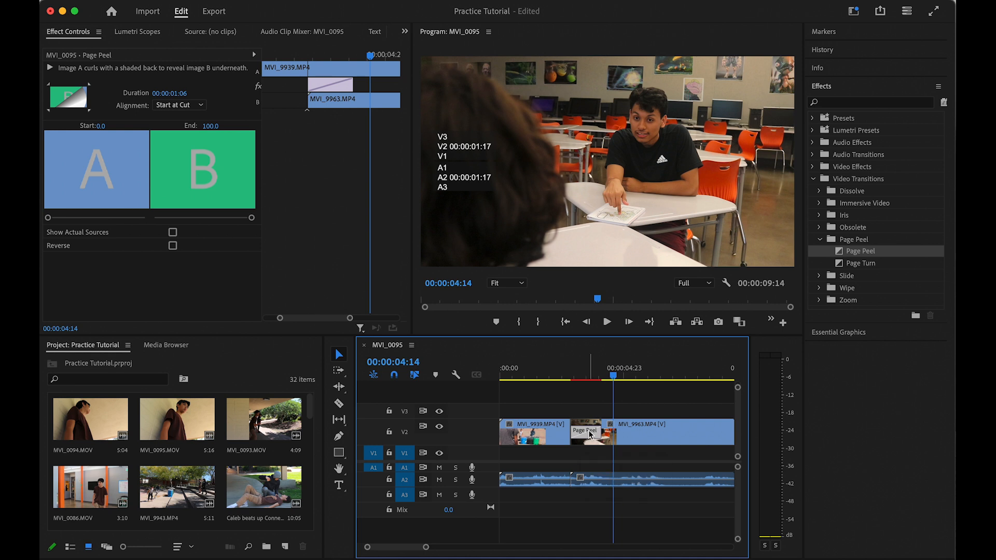
{"action": "key", "text": "Delete"}
{"action": "left_click", "coordinate": [585, 373]}
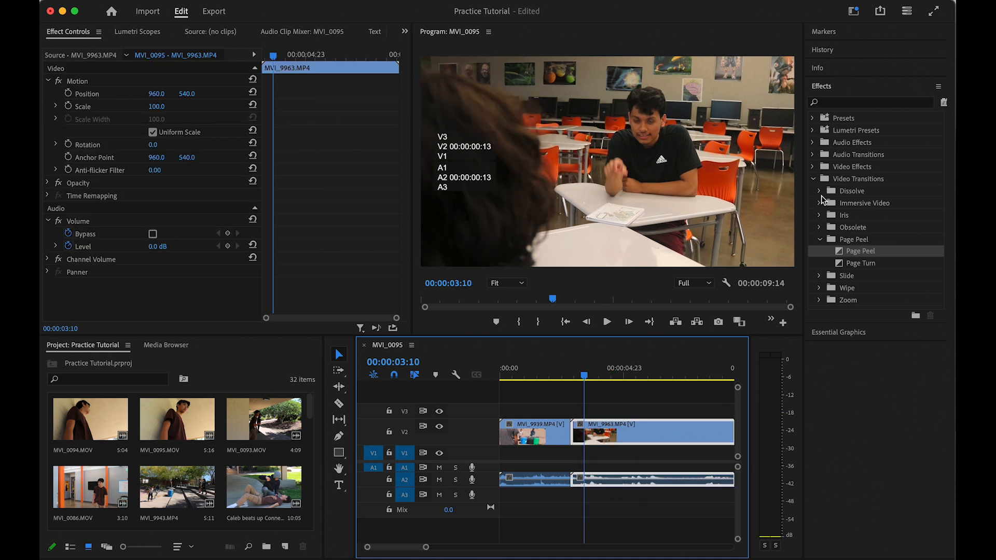
- Apply the Additive Dissolve transition at the start of the MVI_9963.MP4 clip and play it back
{"action": "left_click", "coordinate": [820, 239]}
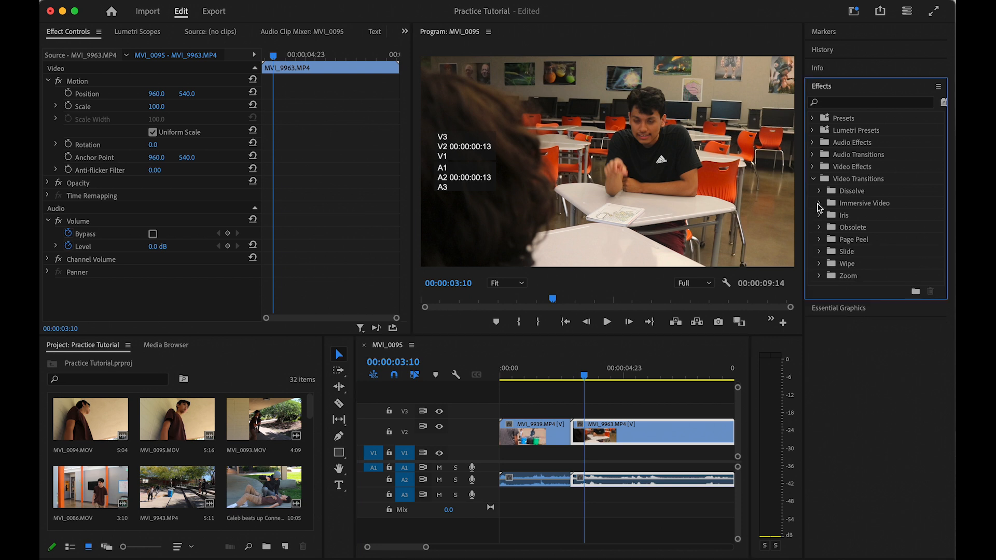
{"action": "left_click", "coordinate": [819, 192]}
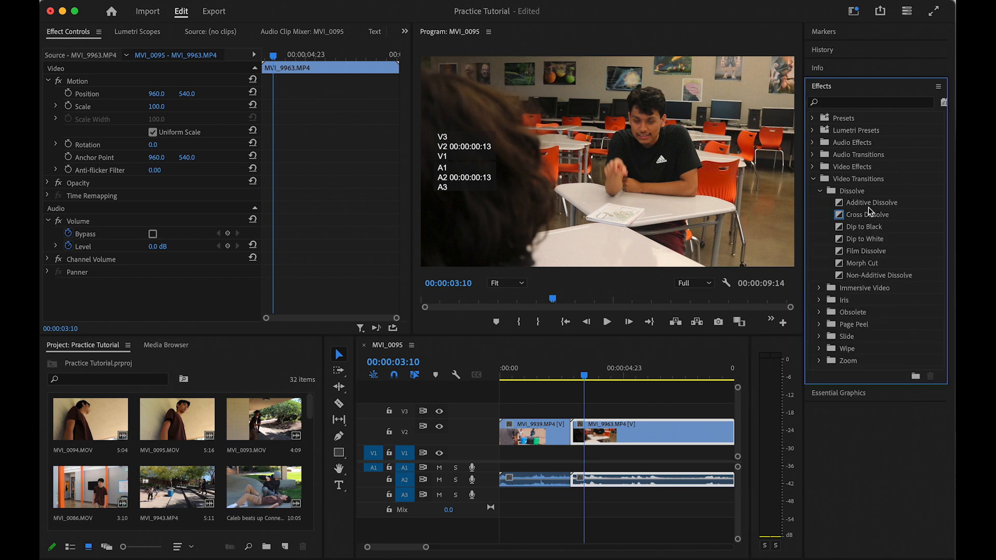
{"action": "left_click", "coordinate": [873, 204]}
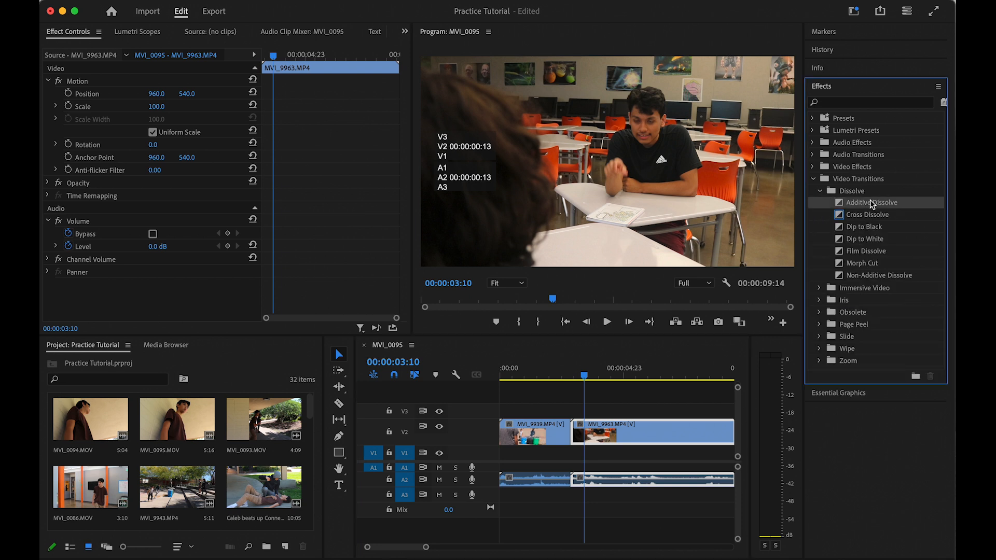
{"action": "left_click_drag", "start_coordinate": [873, 203], "coordinate": [575, 427]}
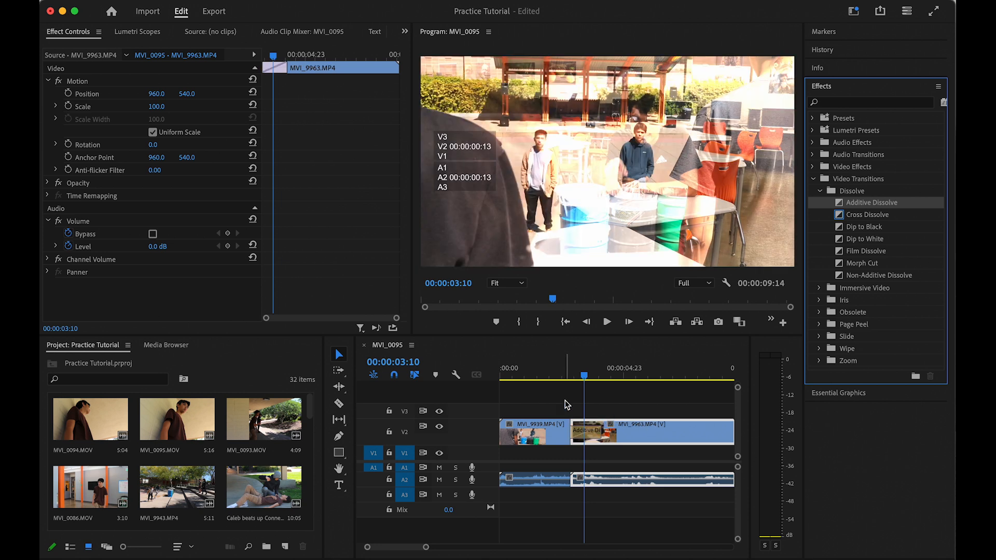
{"action": "left_click", "coordinate": [561, 375]}
{"action": "key", "text": "space"}
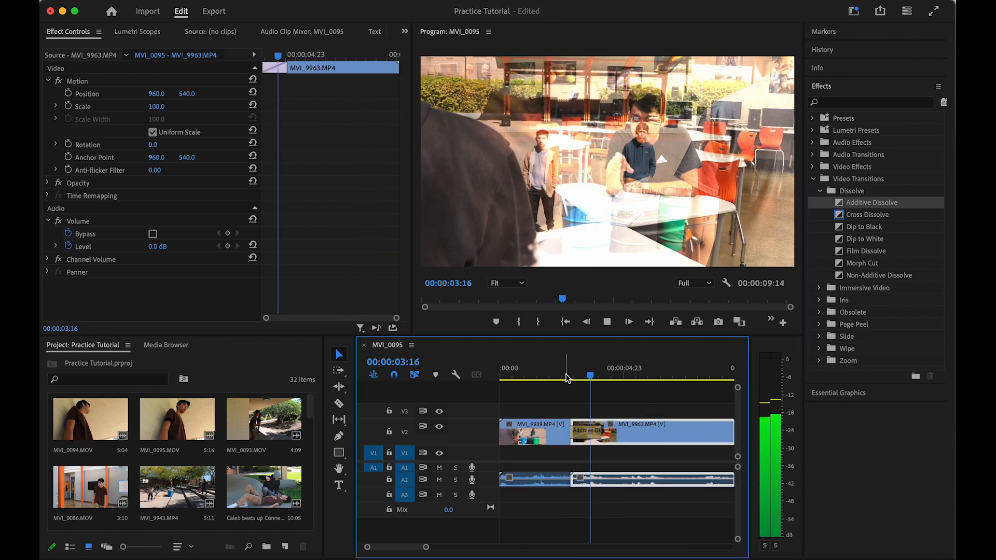
{"action": "key", "text": "space"}
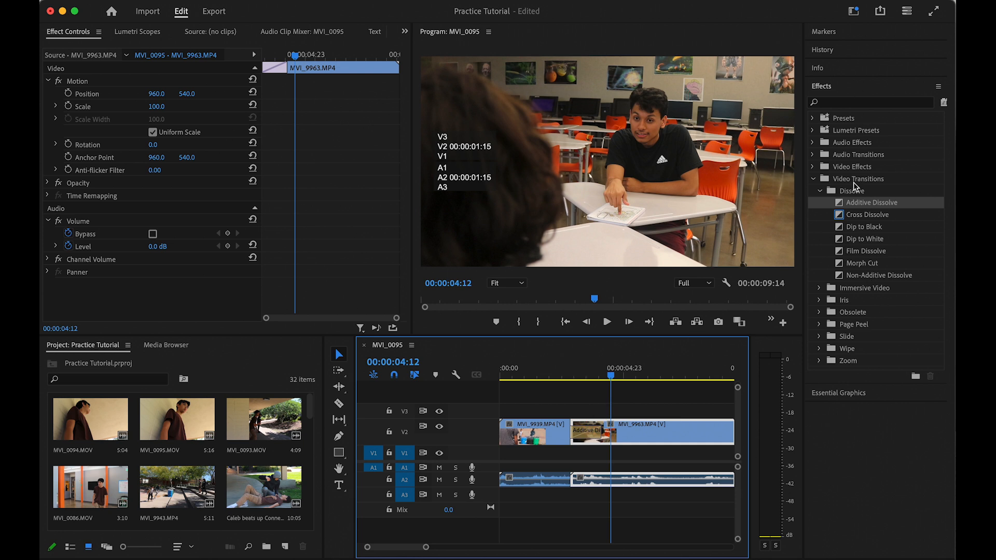
- Delete the Additive Dissolve transition and move the playhead back to 00:00:03:03
{"action": "left_click", "coordinate": [585, 434]}
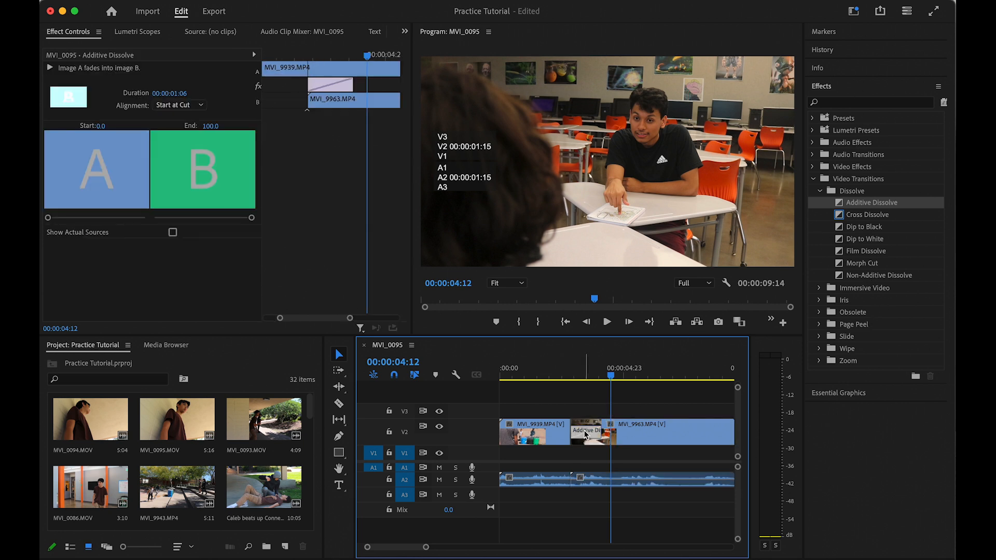
{"action": "key", "text": "Delete"}
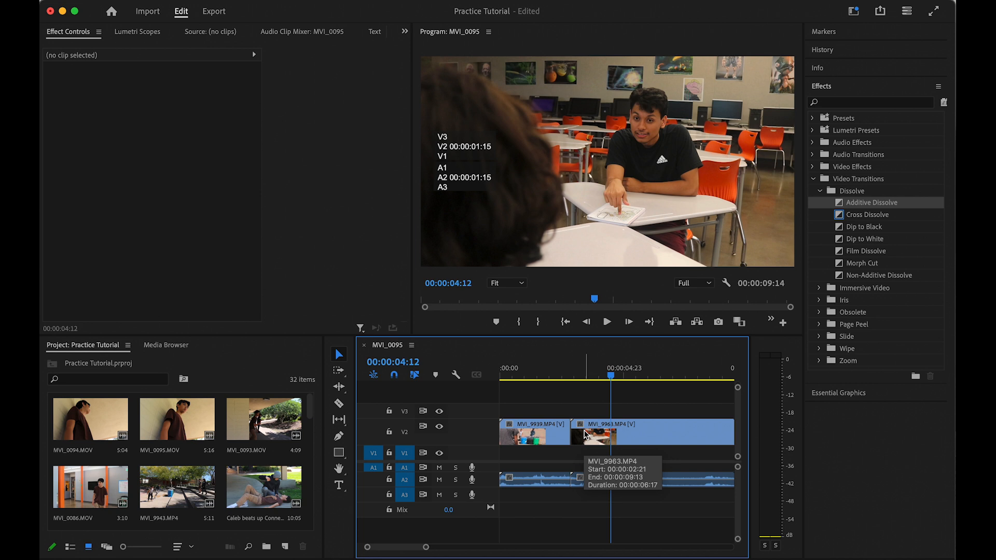
{"action": "left_click_drag", "start_coordinate": [577, 374], "coordinate": [577, 372]}
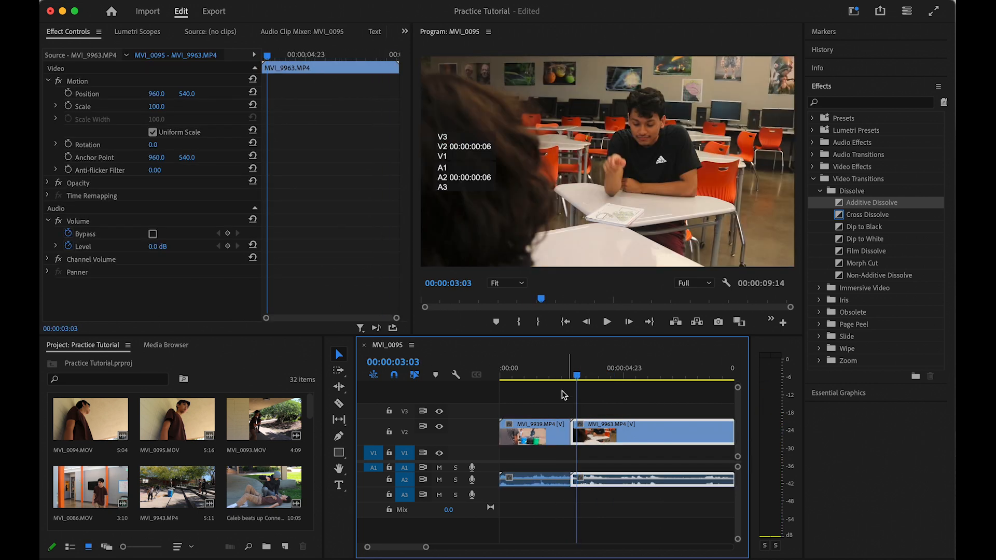
- Delete the MVI_9939.MP4 clip and move the MVI_9963.MP4 clip to the start of the sequence
{"action": "left_click", "coordinate": [552, 430]}
{"action": "key", "text": "Delete"}
{"action": "left_click_drag", "start_coordinate": [630, 440], "coordinate": [559, 441]}
- Add a text box at the start of the sequence, in the frame's upper middle, reading "This is how to add text."
{"action": "left_click", "coordinate": [535, 375]}
{"action": "left_click_drag", "start_coordinate": [536, 377], "coordinate": [491, 374]}
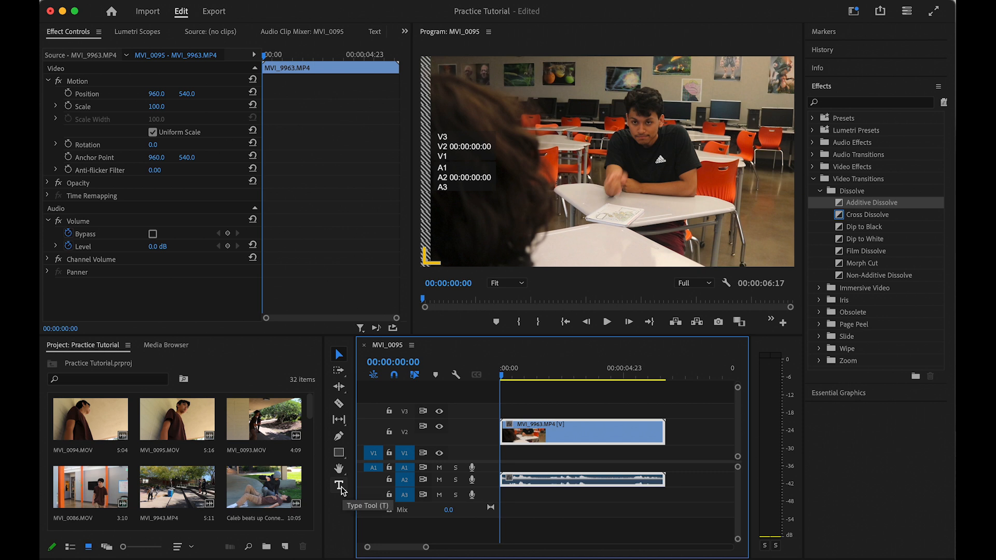
{"action": "left_click", "coordinate": [341, 488]}
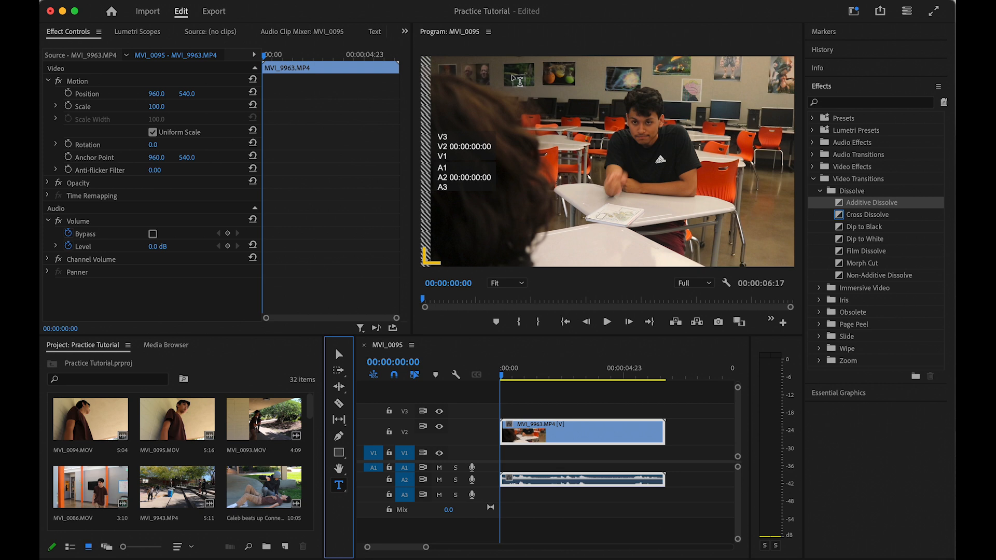
{"action": "left_click_drag", "start_coordinate": [512, 75], "coordinate": [675, 127]}
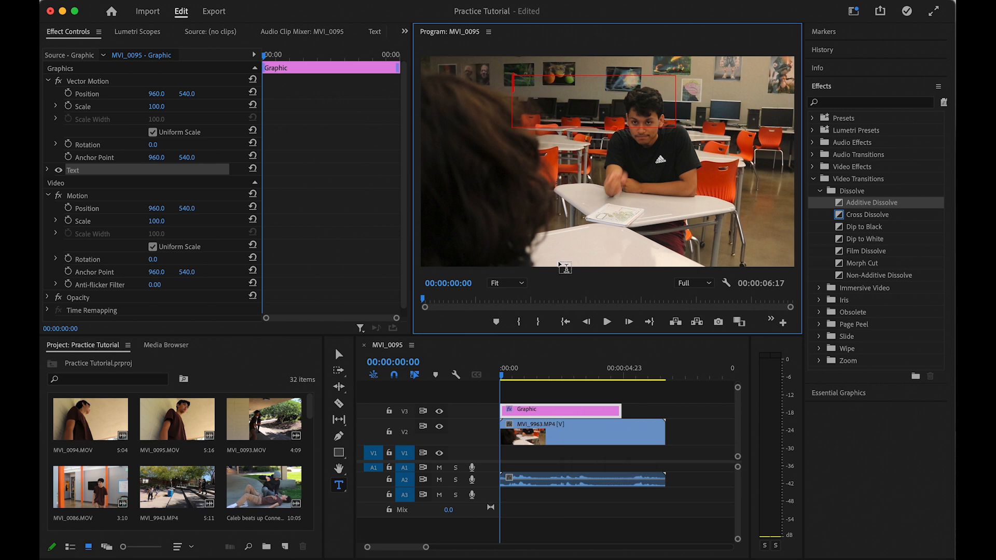
{"action": "type", "text": "This is how to add"}
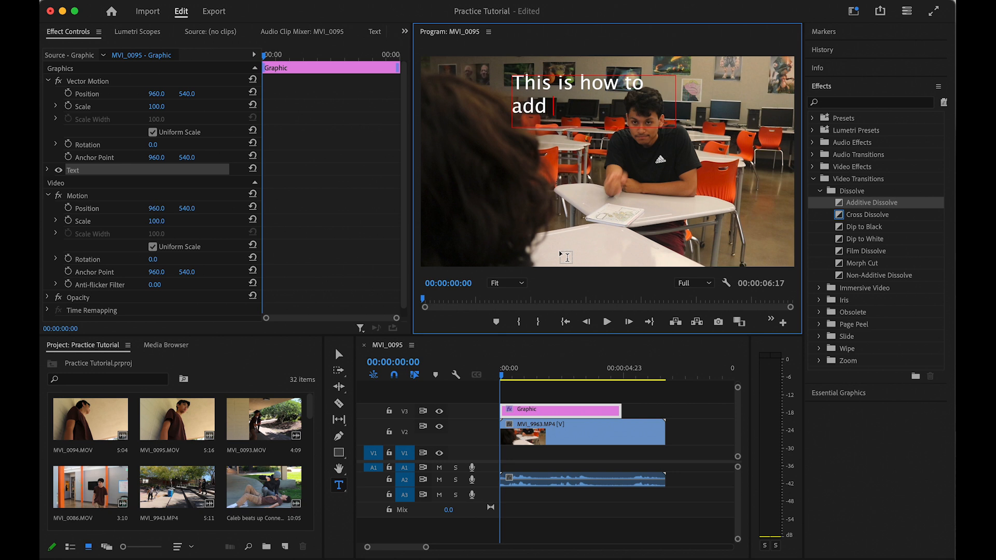
{"action": "type", "text": " text."}
{"action": "left_click", "coordinate": [340, 357]}
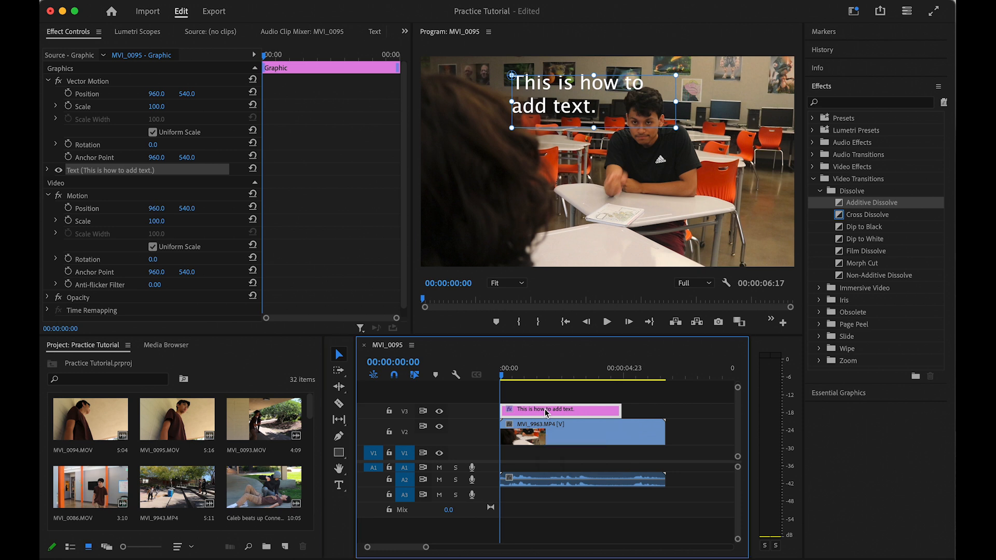
- Change all the text in the graphic to the Horror font at size 148
{"action": "double_click", "coordinate": [547, 411]}
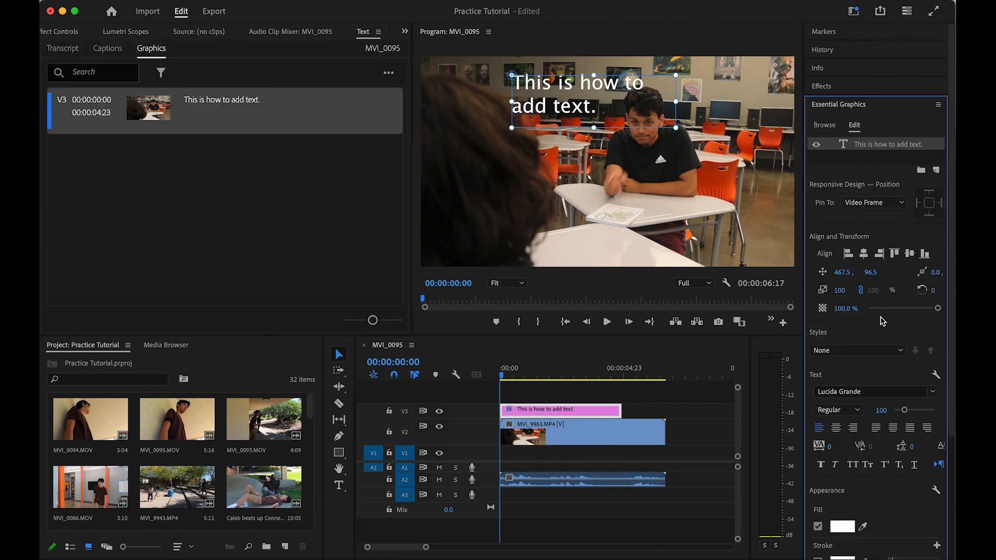
{"action": "left_click", "coordinate": [597, 110]}
{"action": "key", "text": "super+a"}
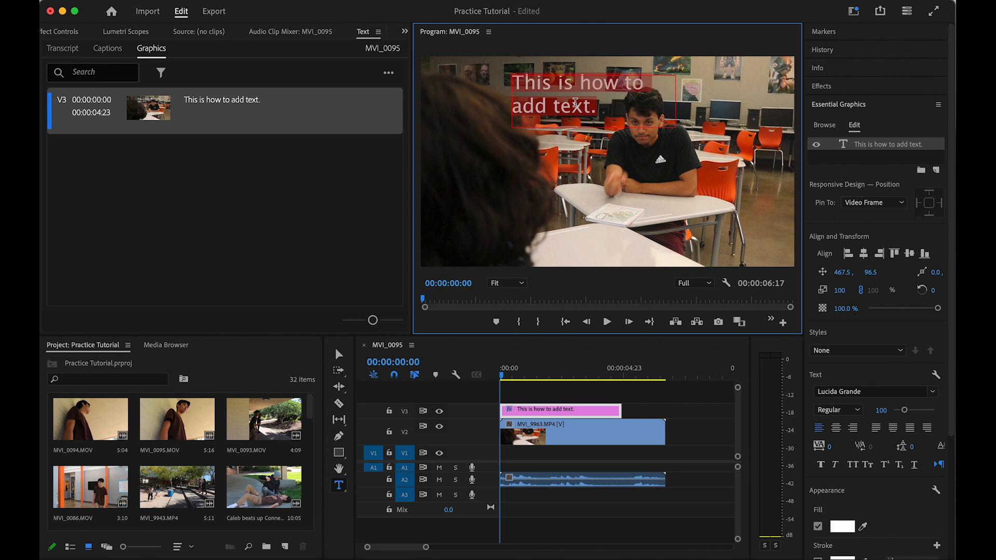
{"action": "left_click", "coordinate": [933, 392]}
{"action": "scroll", "coordinate": [820, 317], "scroll_direction": "up", "scroll_amount": 10}
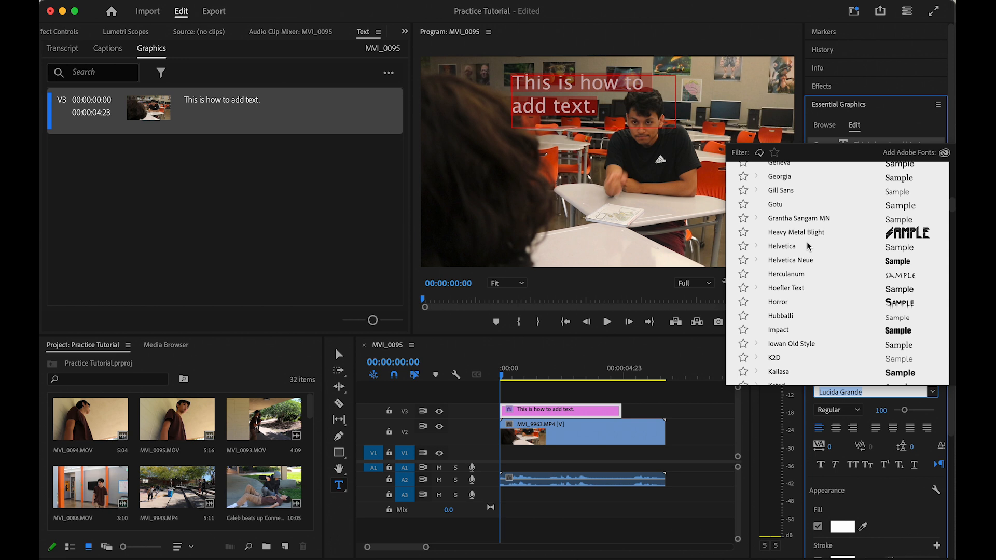
{"action": "left_click", "coordinate": [805, 238]}
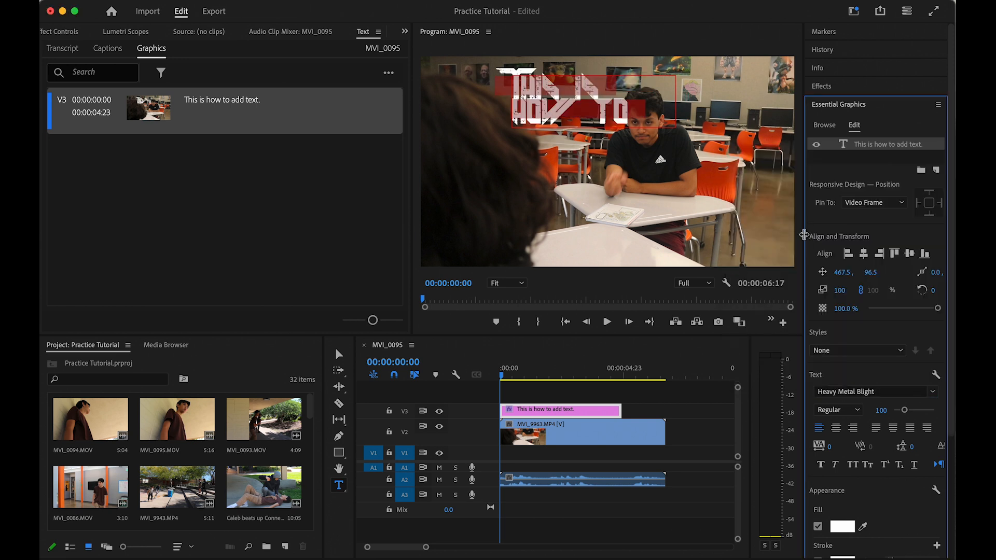
{"action": "left_click", "coordinate": [933, 394]}
{"action": "left_click", "coordinate": [786, 238]}
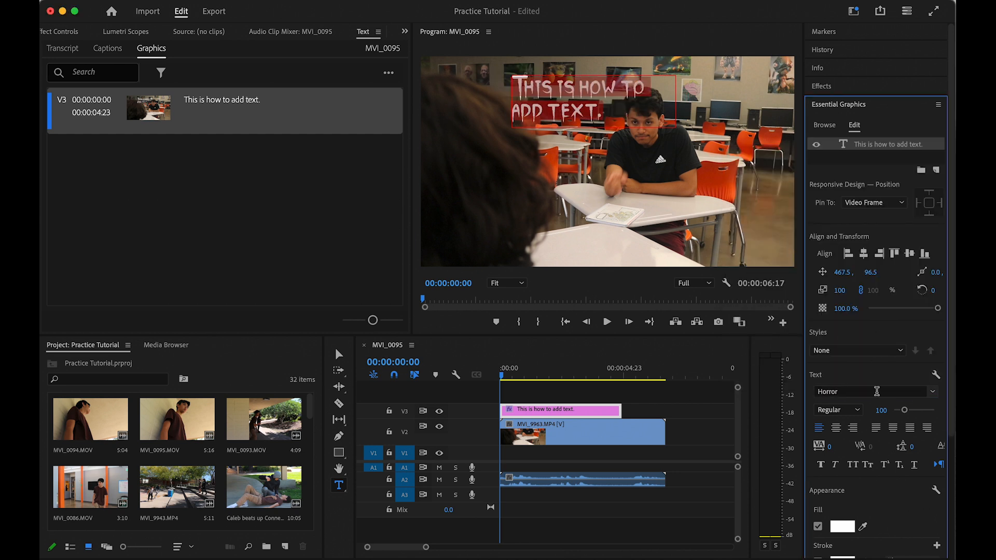
{"action": "left_click_drag", "start_coordinate": [904, 410], "coordinate": [909, 415]}
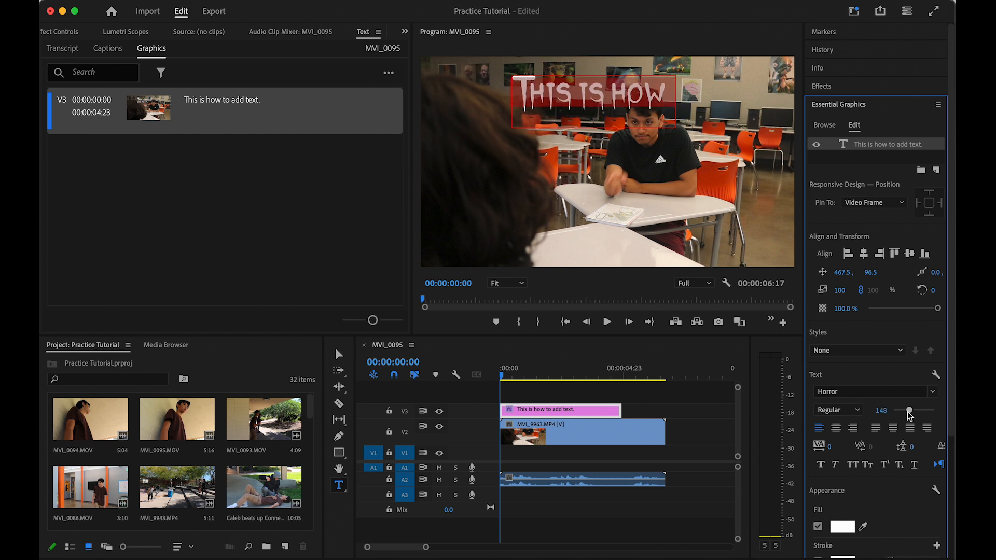
- Enlarge the text box downward to fit the whole sentence and move it to the upper left of the video frame
{"action": "left_click", "coordinate": [339, 357]}
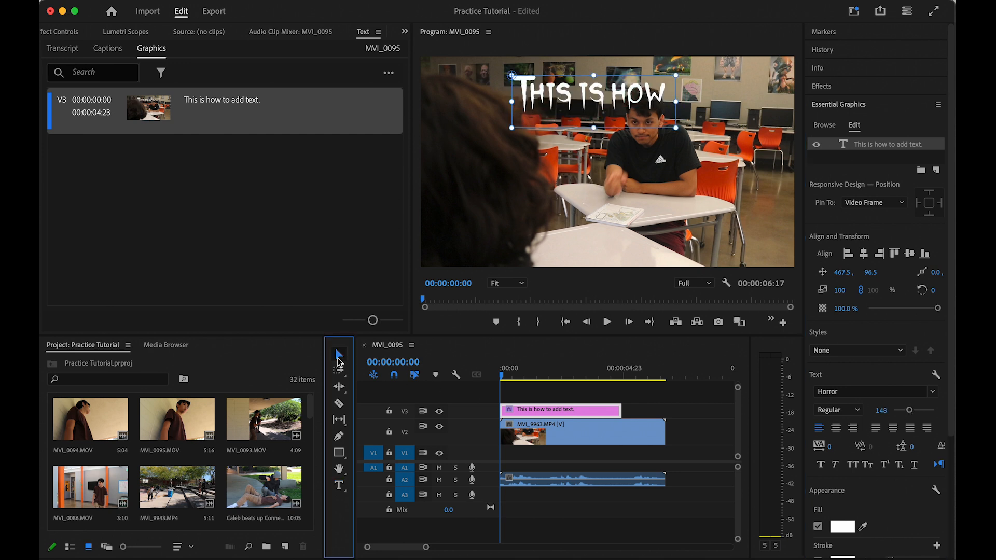
{"action": "left_click_drag", "start_coordinate": [592, 126], "coordinate": [586, 199]}
{"action": "left_click_drag", "start_coordinate": [624, 81], "coordinate": [544, 78]}
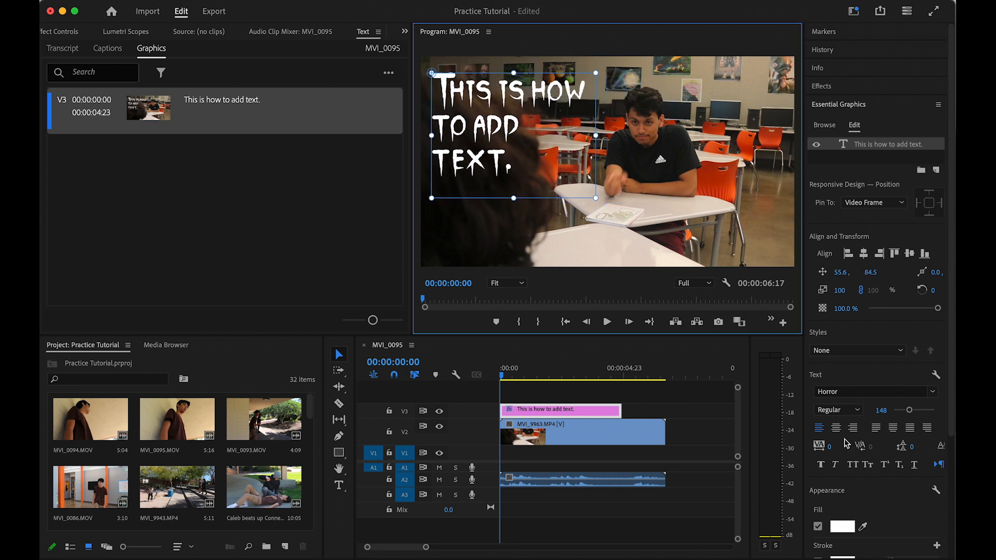
- Change the text's fill color to red and enable its white outer stroke
{"action": "scroll", "coordinate": [853, 476], "scroll_direction": "down", "scroll_amount": 1}
{"action": "left_click", "coordinate": [845, 497]}
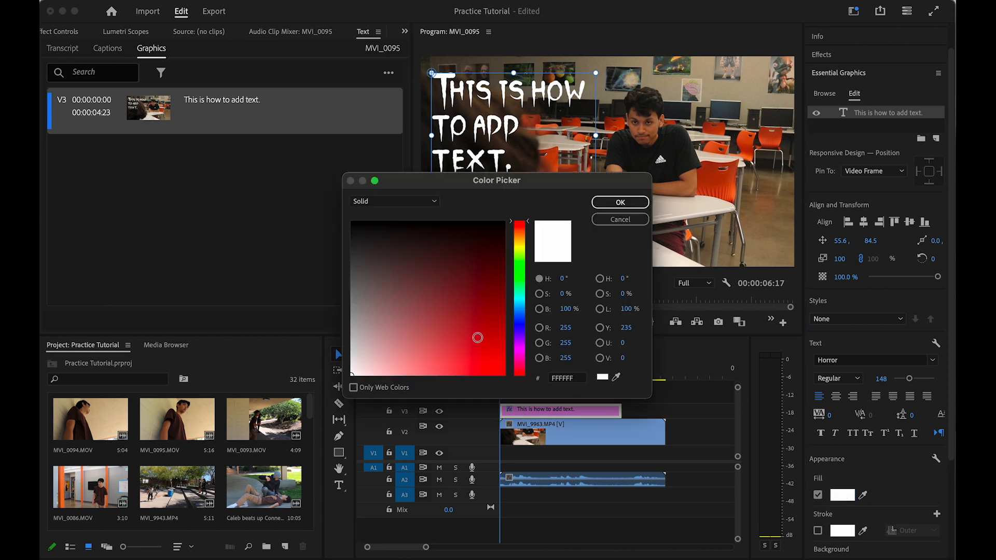
{"action": "left_click", "coordinate": [478, 338]}
{"action": "left_click", "coordinate": [620, 202]}
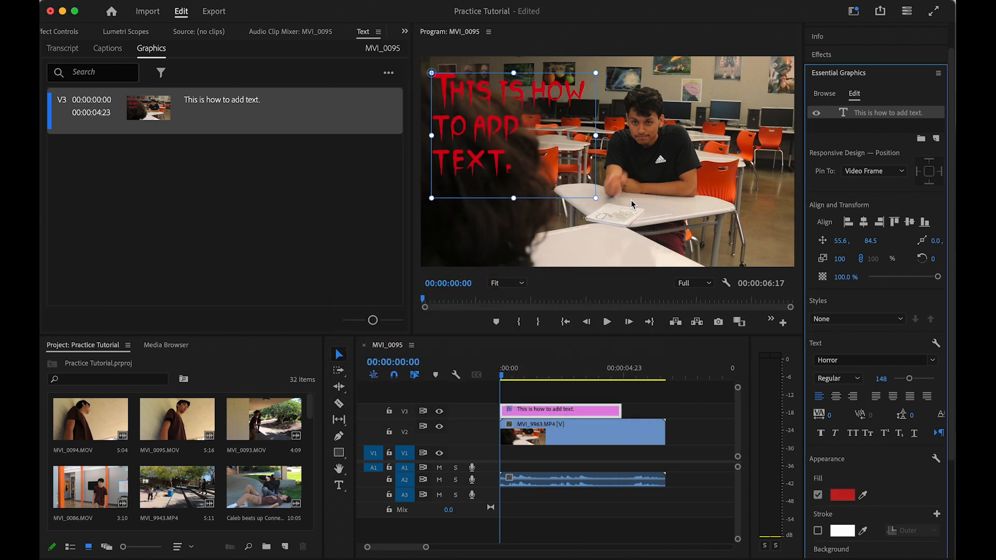
{"action": "scroll", "coordinate": [880, 505], "scroll_direction": "down", "scroll_amount": 1}
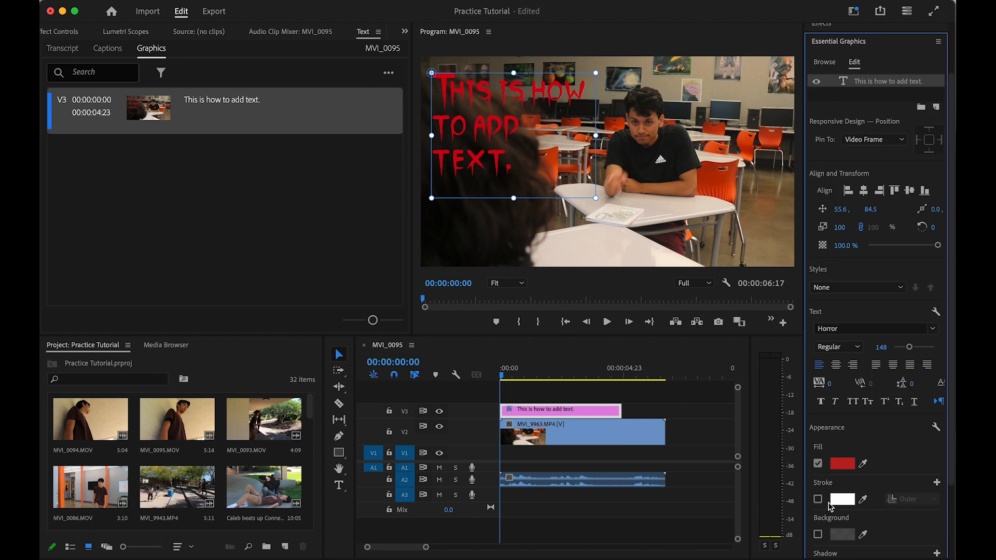
{"action": "left_click", "coordinate": [821, 499]}
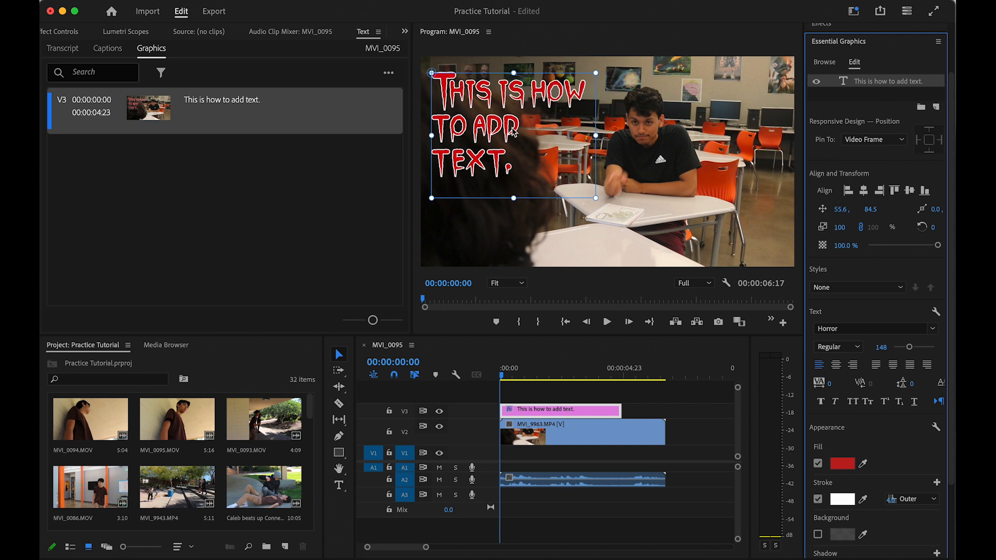
- Try a background and a shadow on the text, turning each off again
{"action": "scroll", "coordinate": [846, 554], "scroll_direction": "down", "scroll_amount": 1}
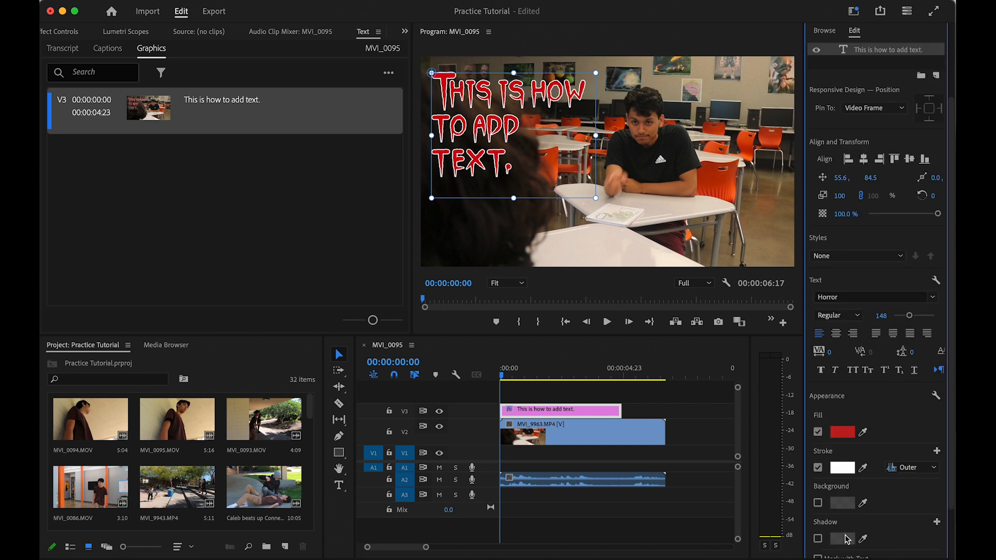
{"action": "scroll", "coordinate": [843, 511], "scroll_direction": "down", "scroll_amount": 1}
{"action": "left_click", "coordinate": [819, 467]}
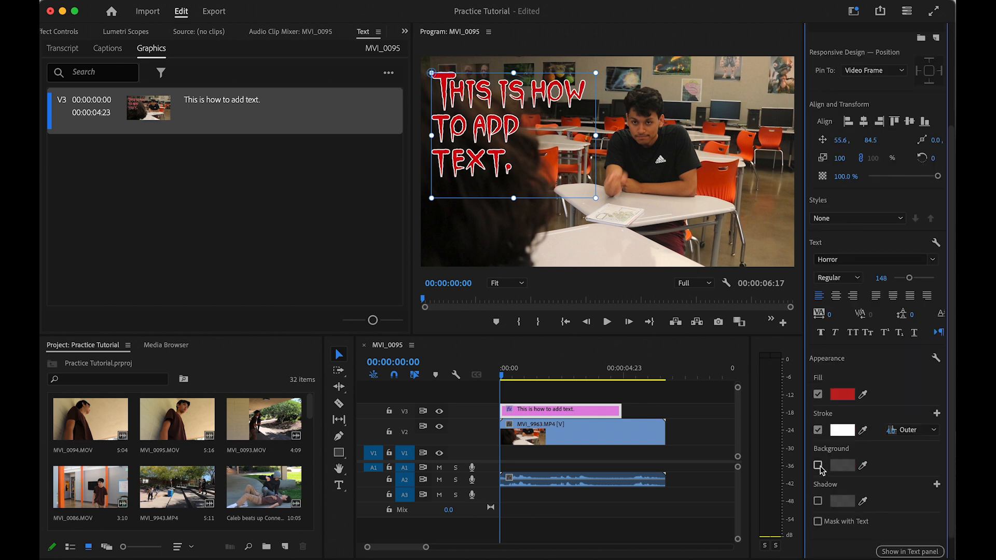
{"action": "left_click", "coordinate": [818, 466]}
{"action": "left_click", "coordinate": [818, 501]}
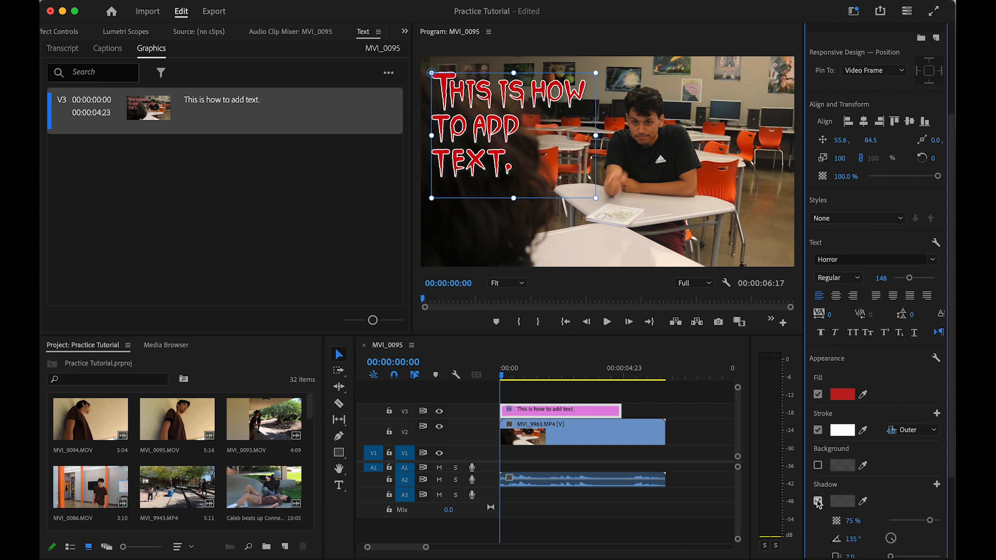
{"action": "left_click", "coordinate": [818, 501]}
- Extend the text graphic on V3 to the end of the MVI_9963.MP4 clip
{"action": "scroll", "coordinate": [877, 443], "scroll_direction": "down", "scroll_amount": 1}
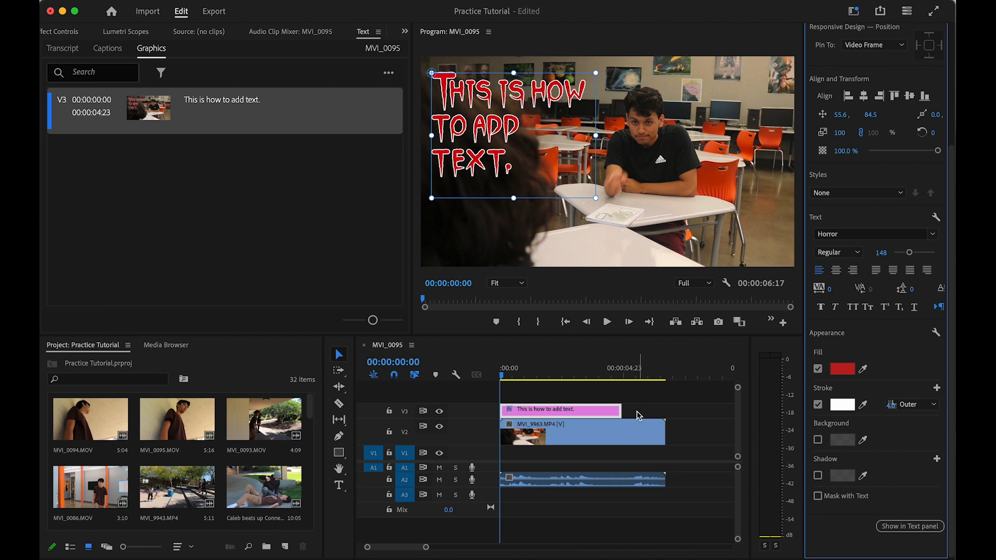
{"action": "left_click_drag", "start_coordinate": [615, 410], "coordinate": [662, 409]}
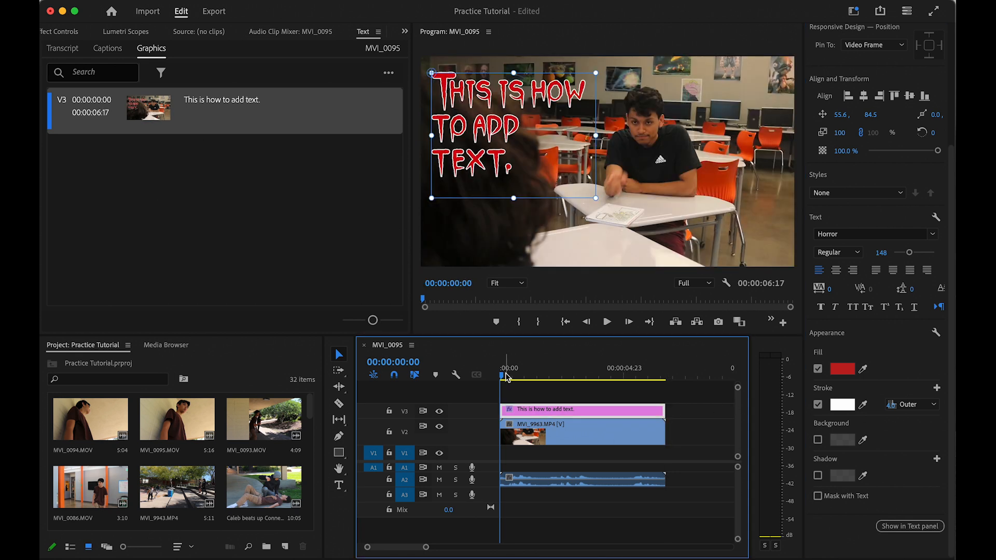